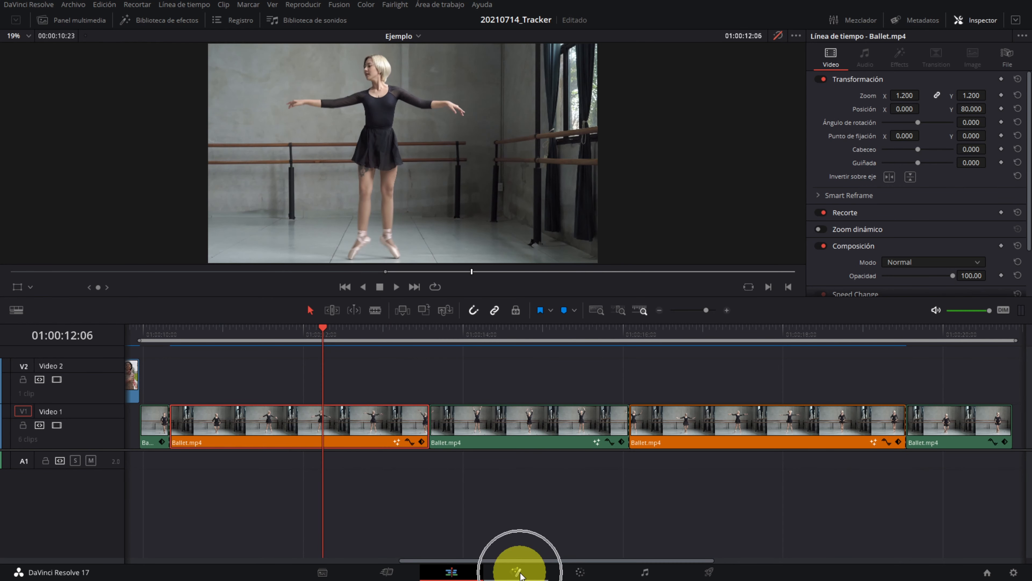
Step: Open the ballet clip in Fusion, insert a Tracker node between MediaIn1 and MediaOut1, and display it in the first viewer
click(517, 573)
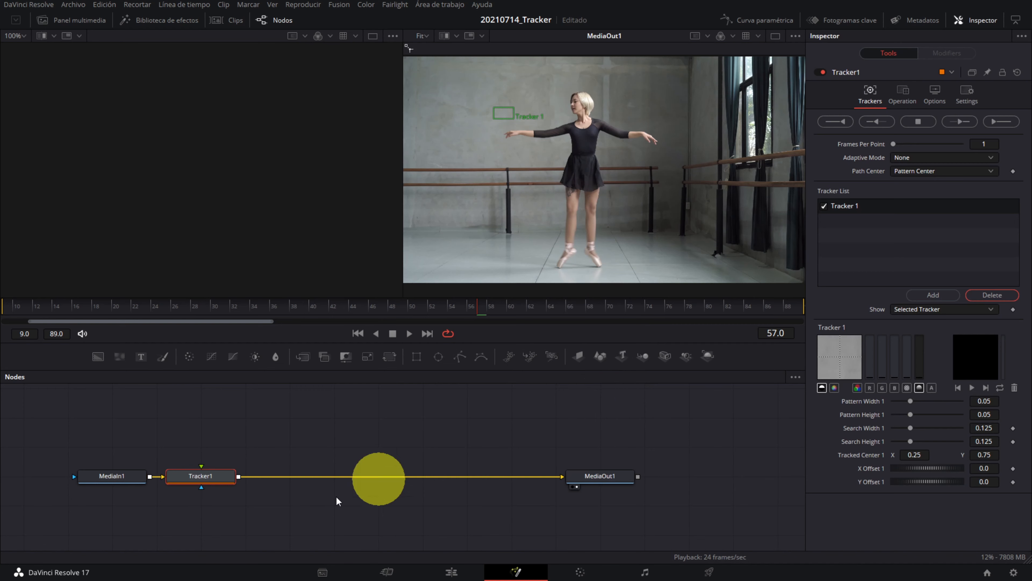
click(193, 486)
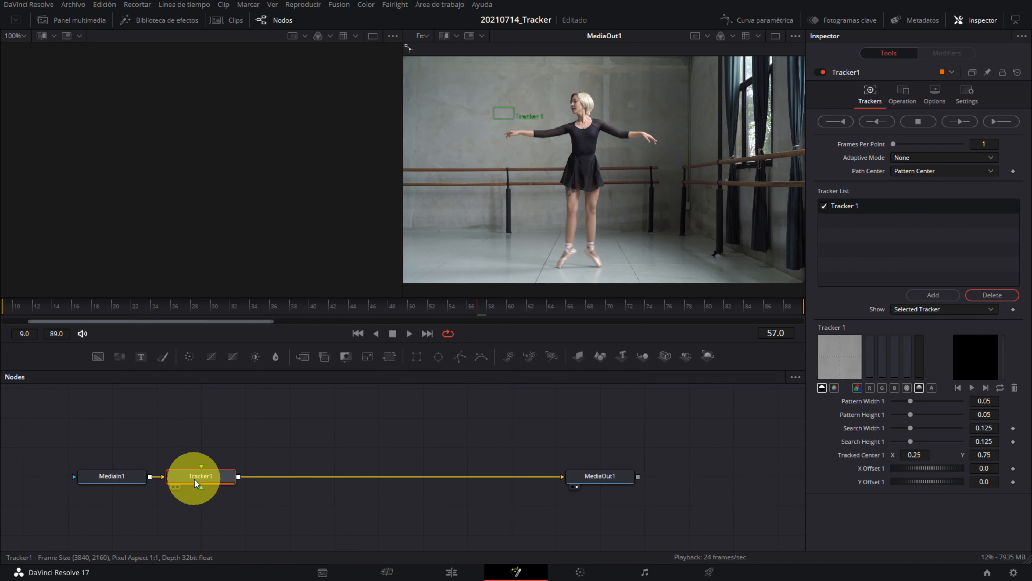
drag(195, 479, 328, 480)
key(1)
Step: Place the tracker pattern over the dancer's head at frame 9 and track it forward to the end of the clip
click(7, 312)
drag(91, 107, 169, 127)
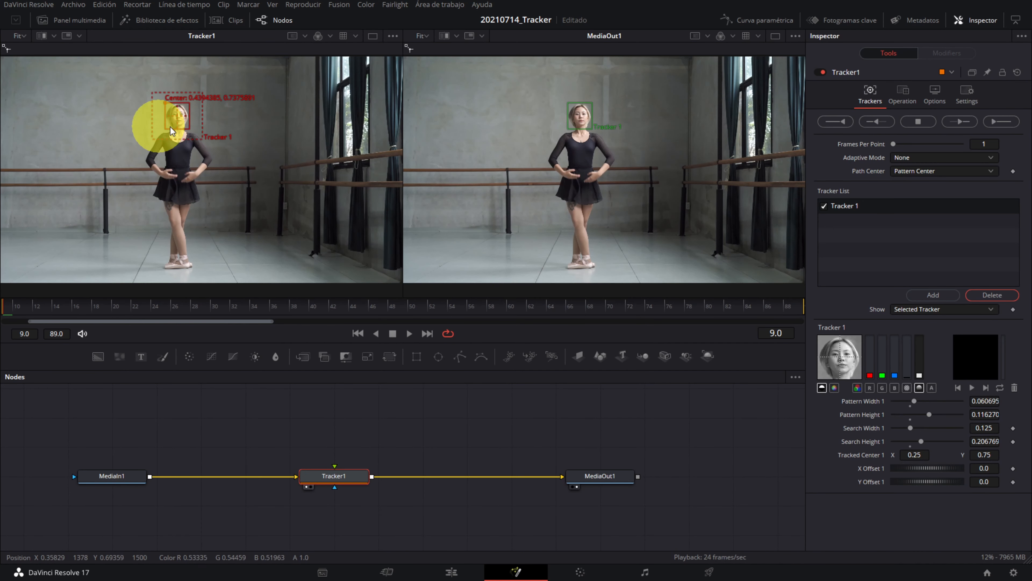
click(1008, 122)
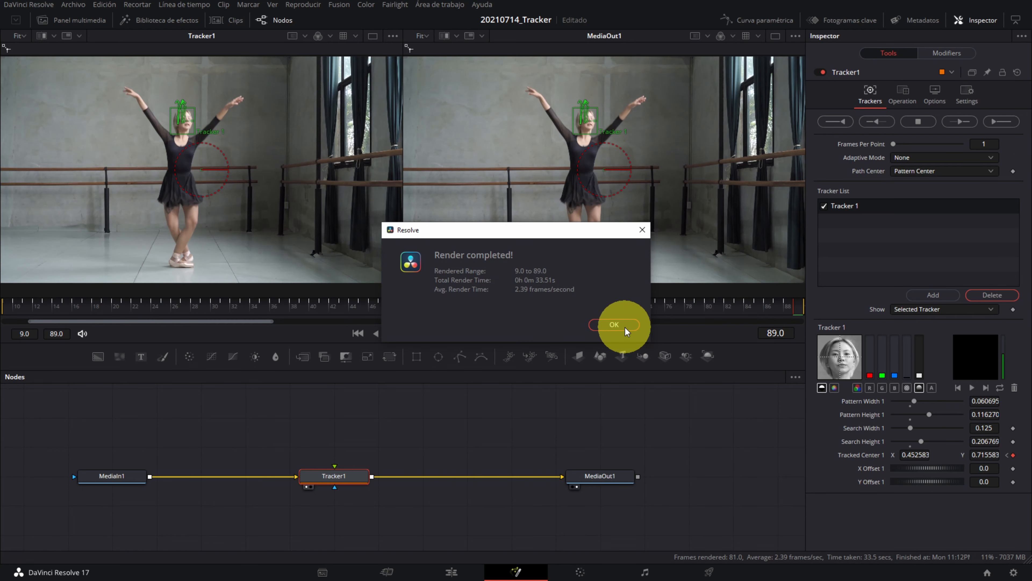
click(625, 328)
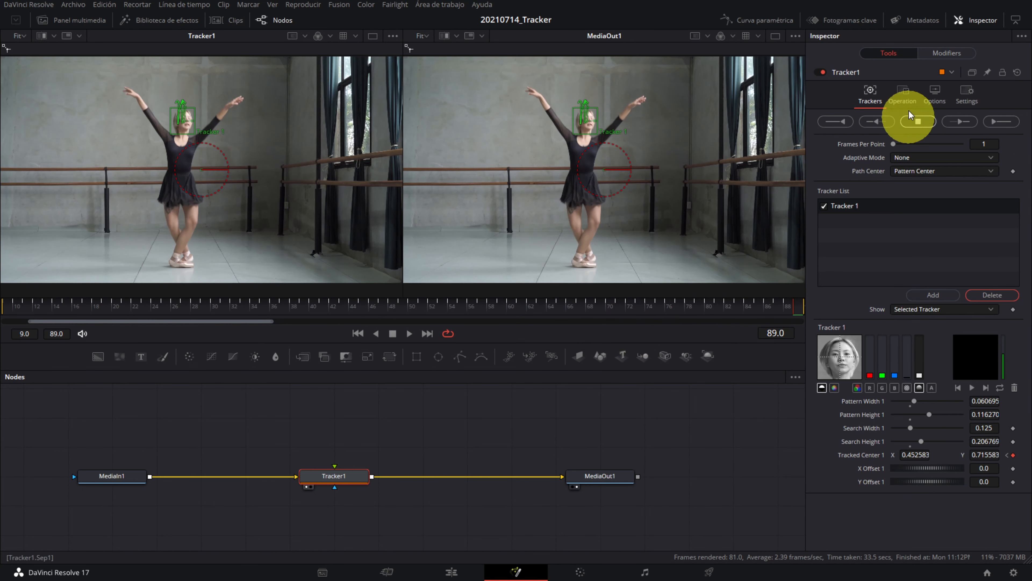
Step: Set Tracker1's operation to Match Move with Merge set to BG only, and play back the result
click(903, 95)
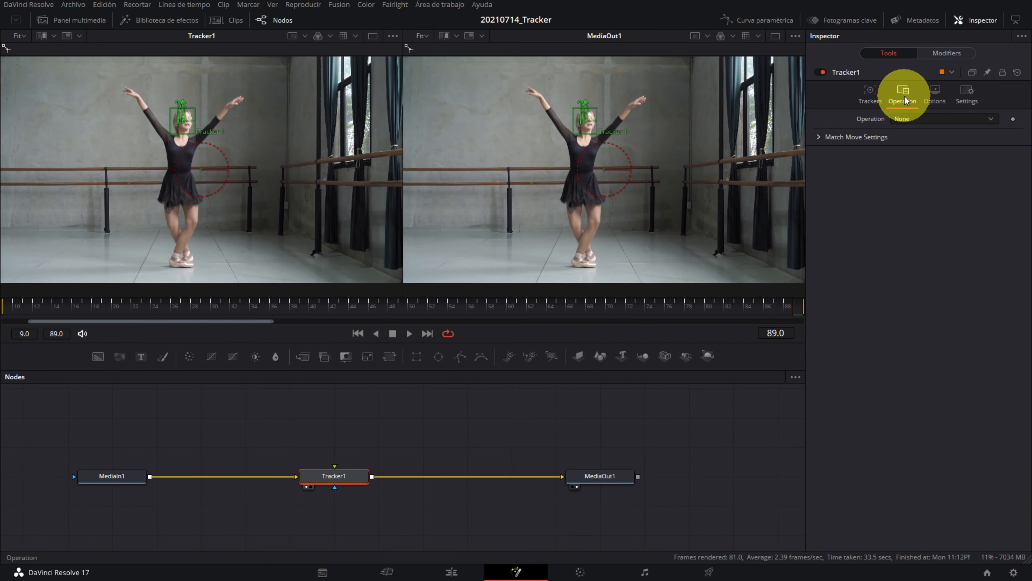
click(915, 144)
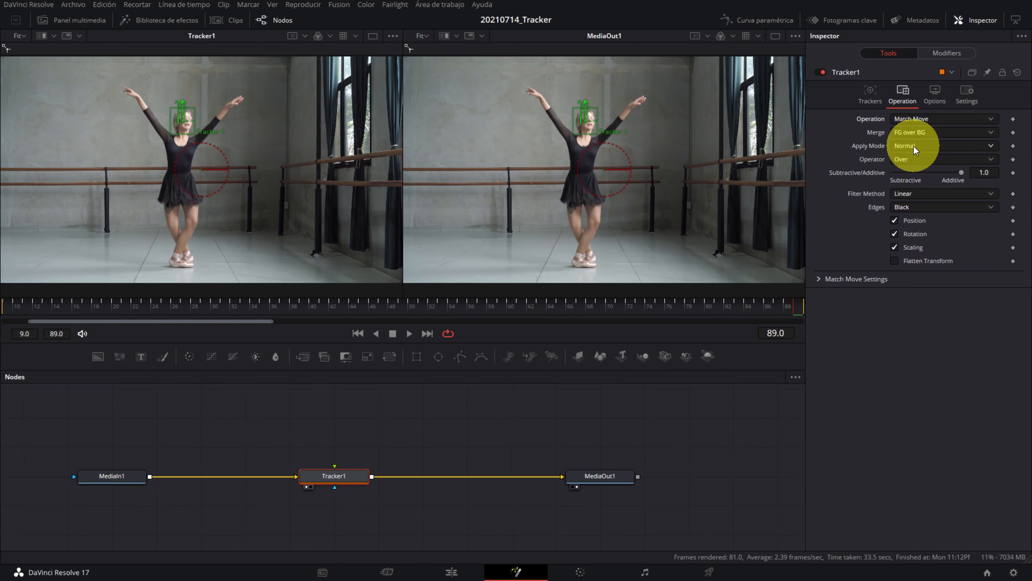
click(907, 132)
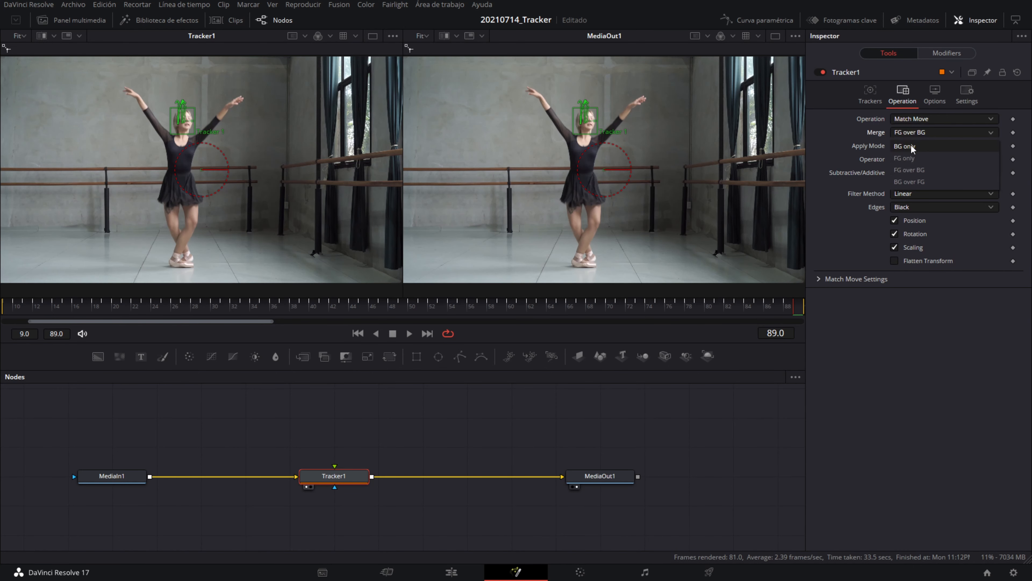
click(911, 145)
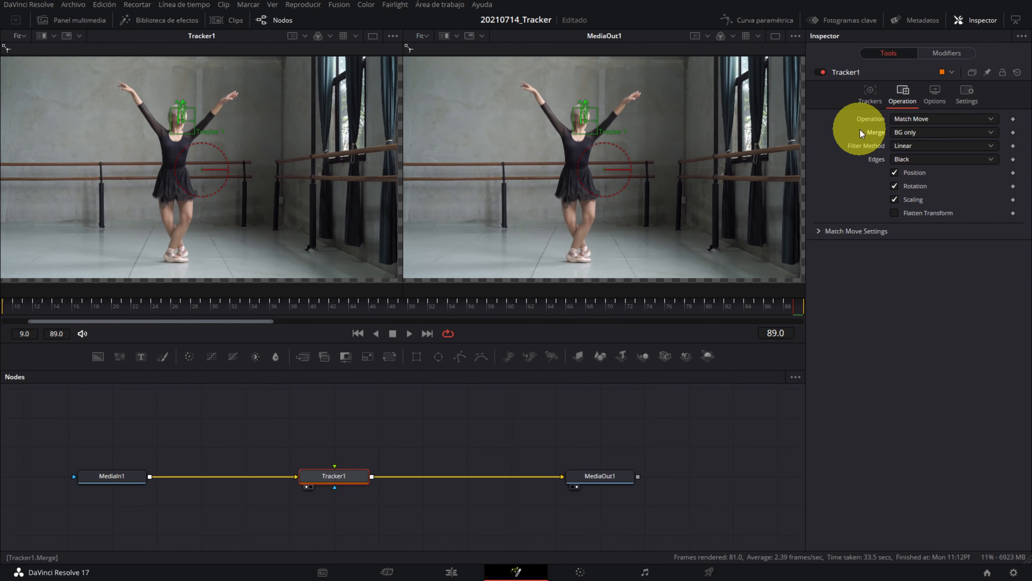
click(406, 336)
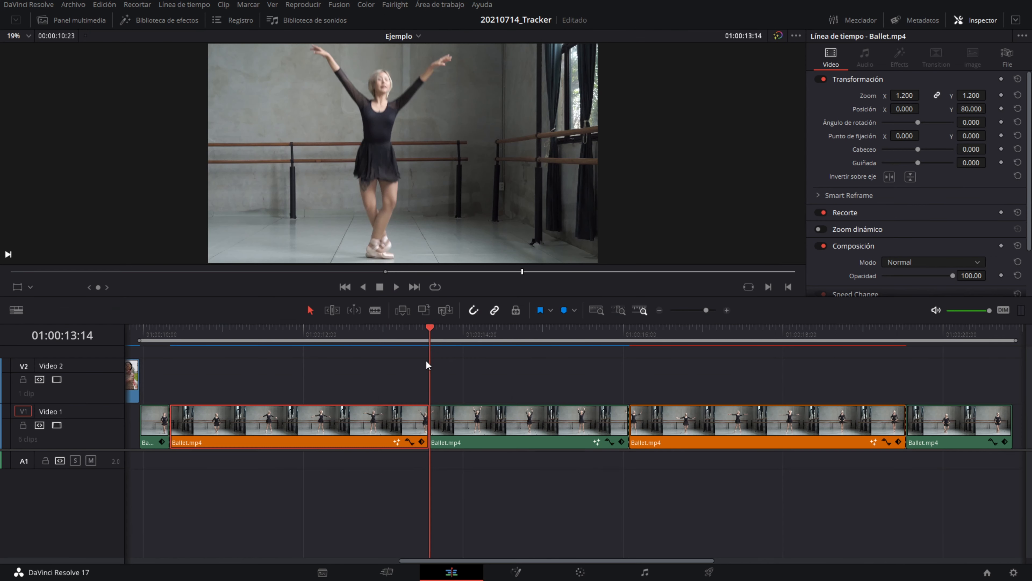
Step: Step frame by frame across the cut at 01:00:13:14 to examine the dancer's alignment between the two clips
click(426, 361)
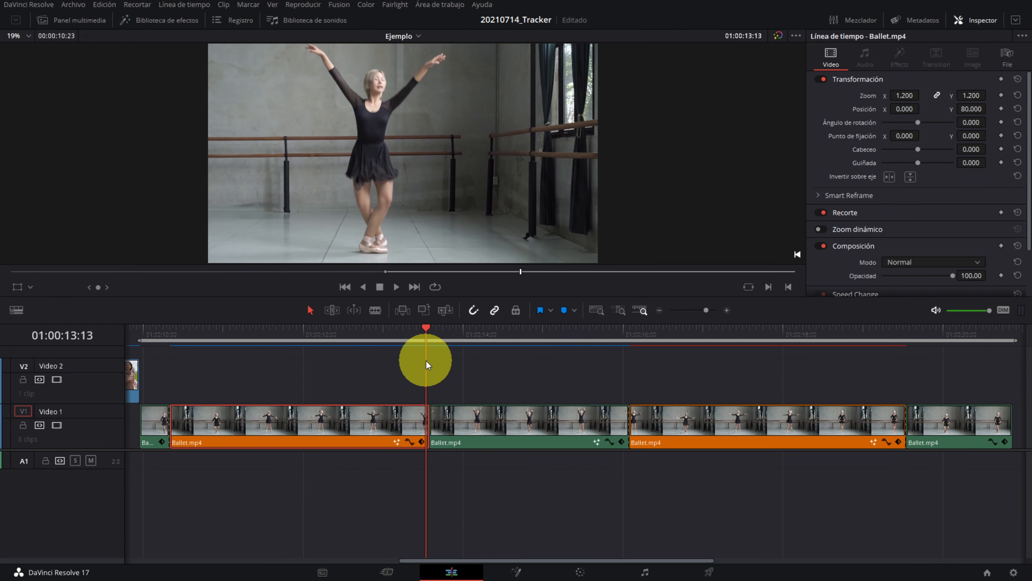
key(Right)
key(Left)
key(Left)
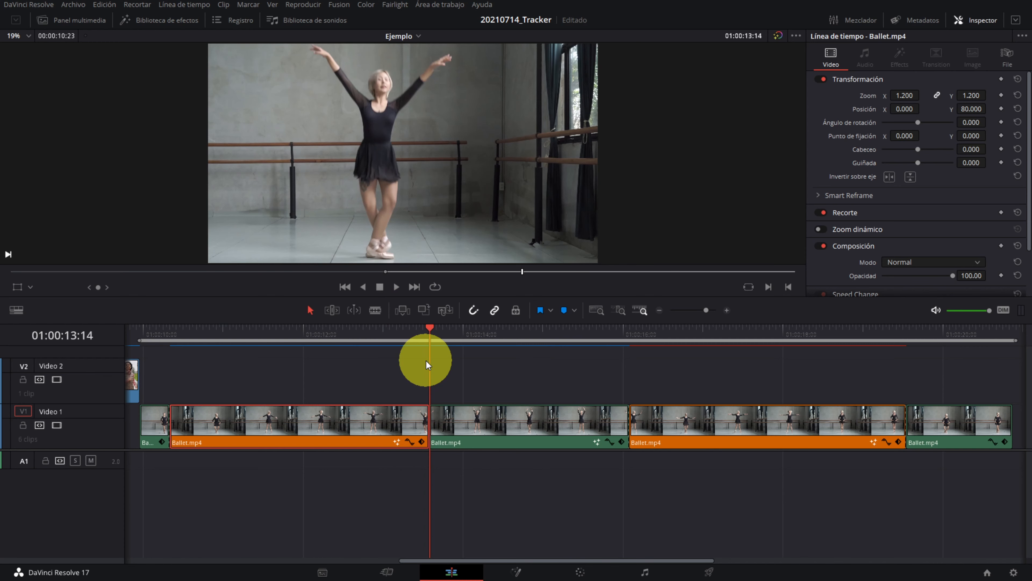
key(Right)
key(Left)
key(Left)
key(Left)
key(Left)
key(Left)
key(Left)
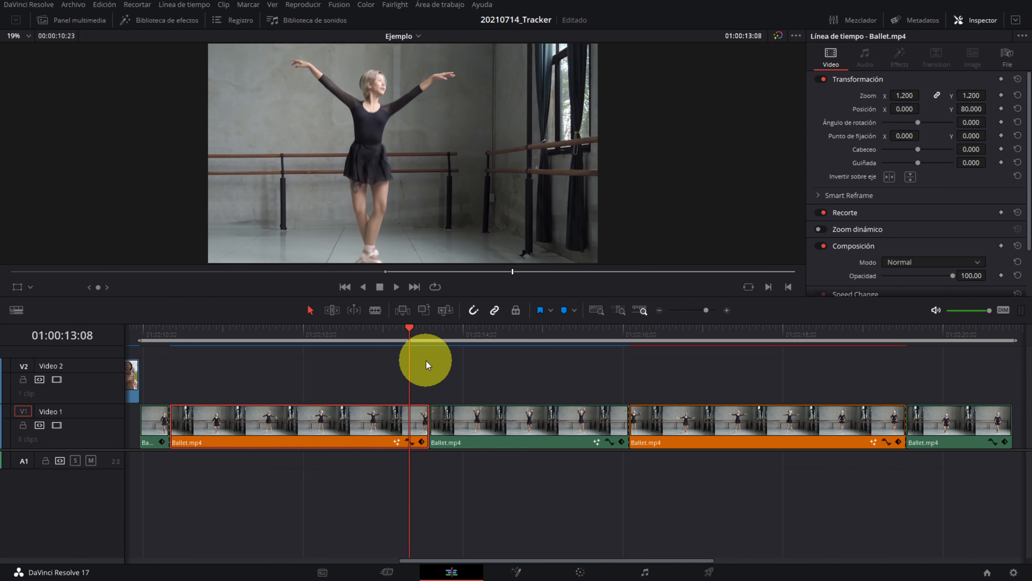
key(Right)
key(Right)
key(Right)
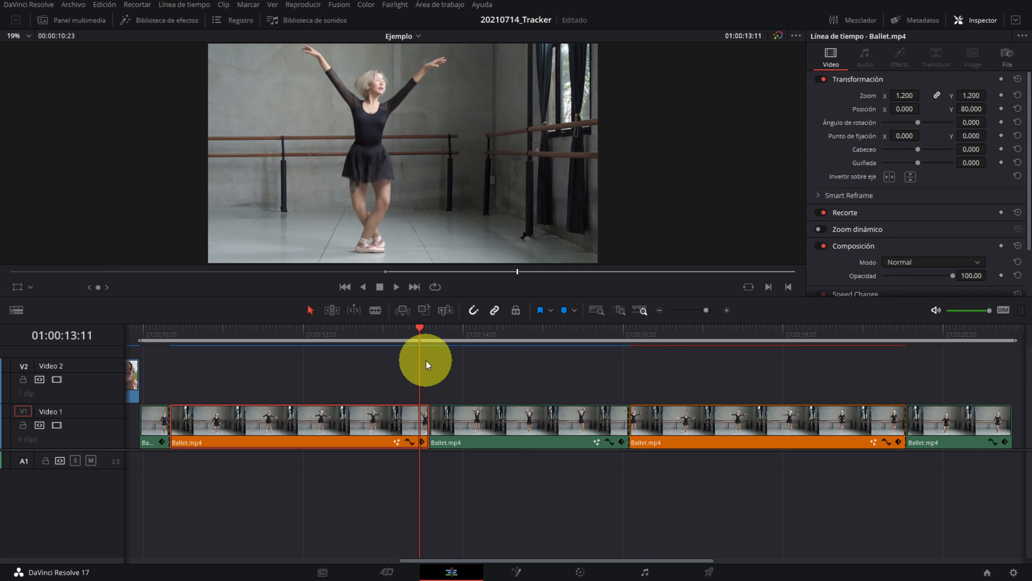
Step: Set Tracker1's edges to Mirror and its Match Move reference to Start & end in Fusion, and play back the cut on the Edit page
click(517, 571)
click(821, 231)
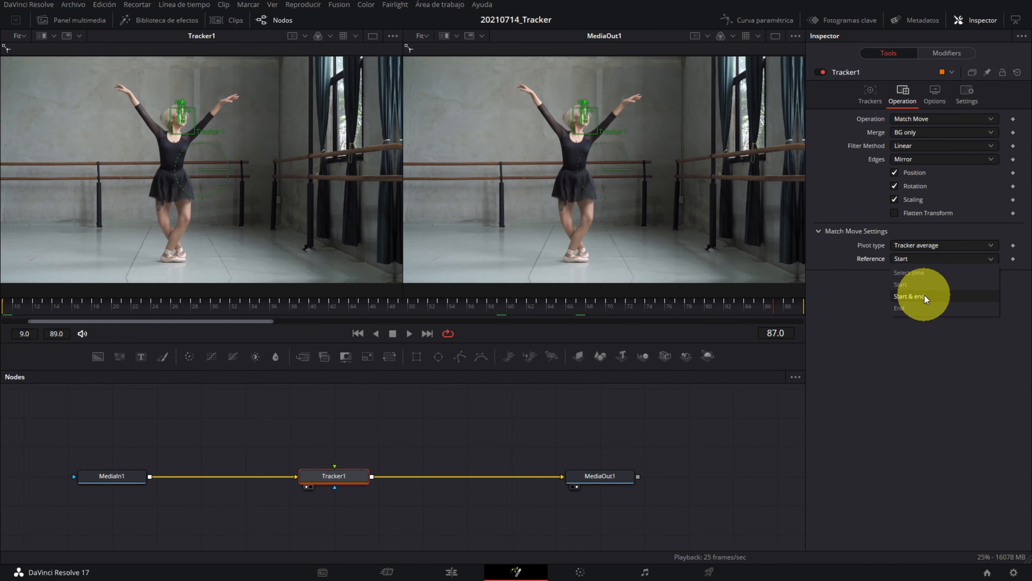
click(910, 296)
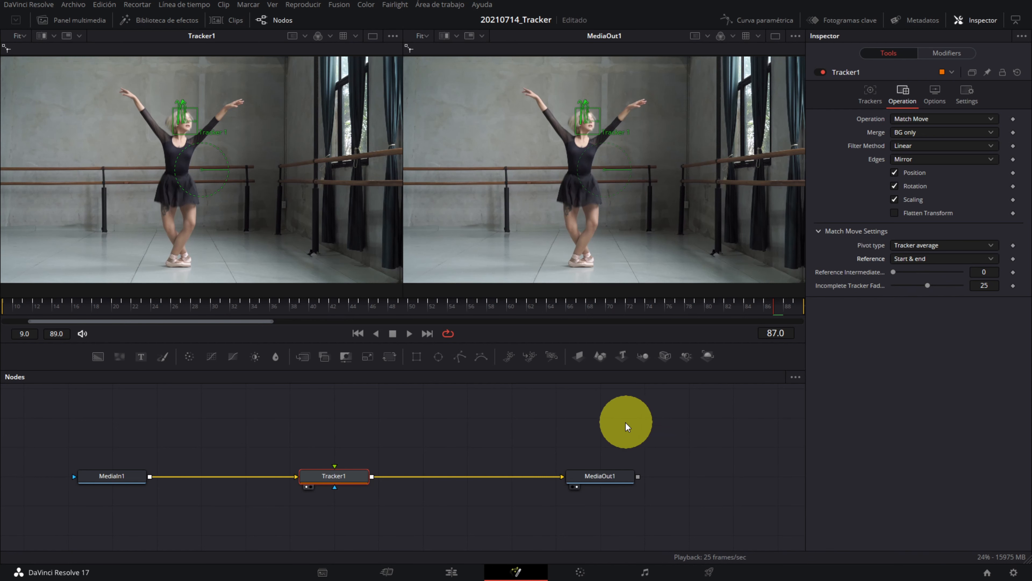
click(456, 573)
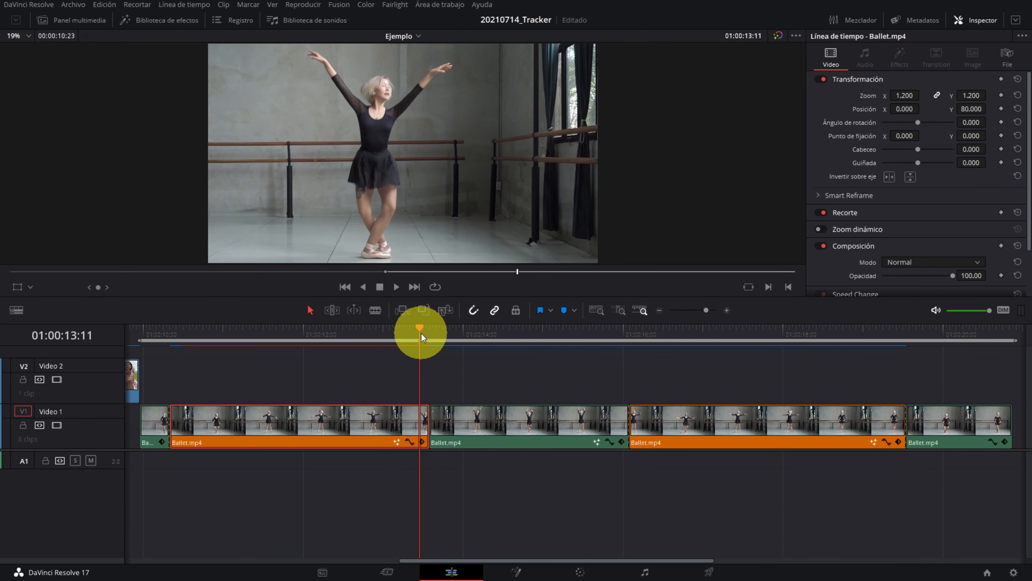
key(space)
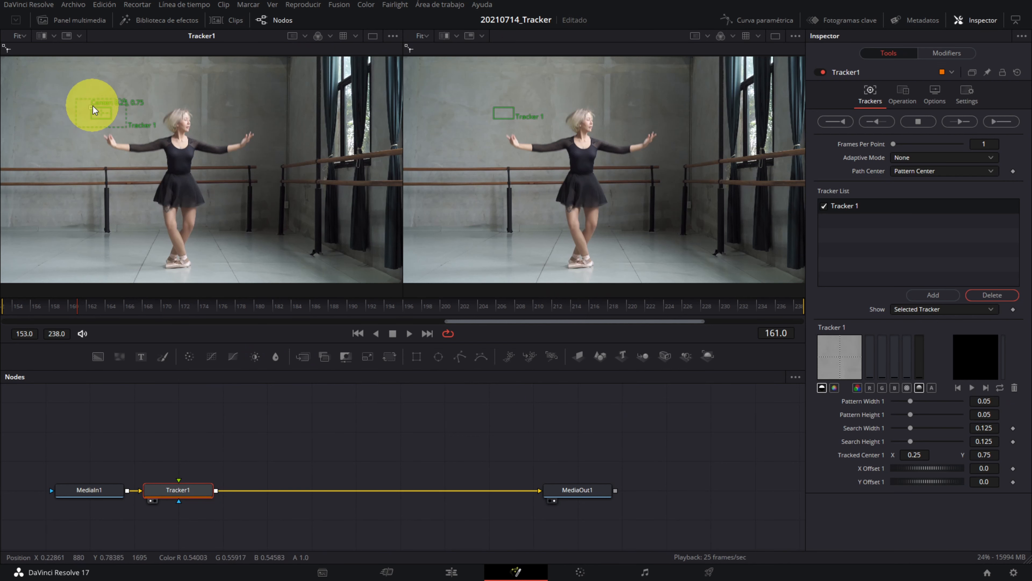
Step: Fit the tracker over the dancer's head in the clip starting at frame 153, widen its search area, and track forward at 3 frames per point
drag(93, 108, 143, 116)
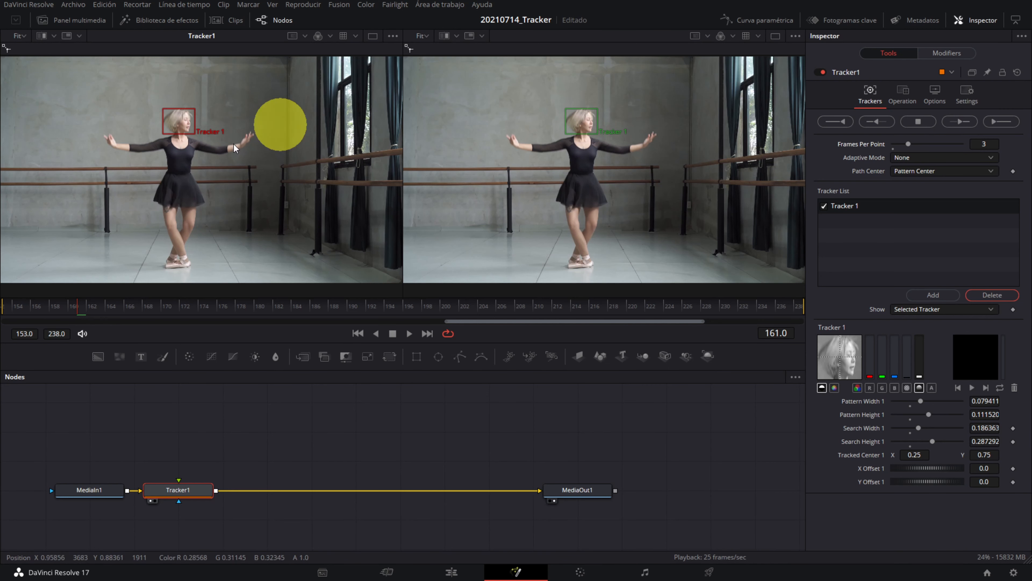
drag(214, 127, 220, 126)
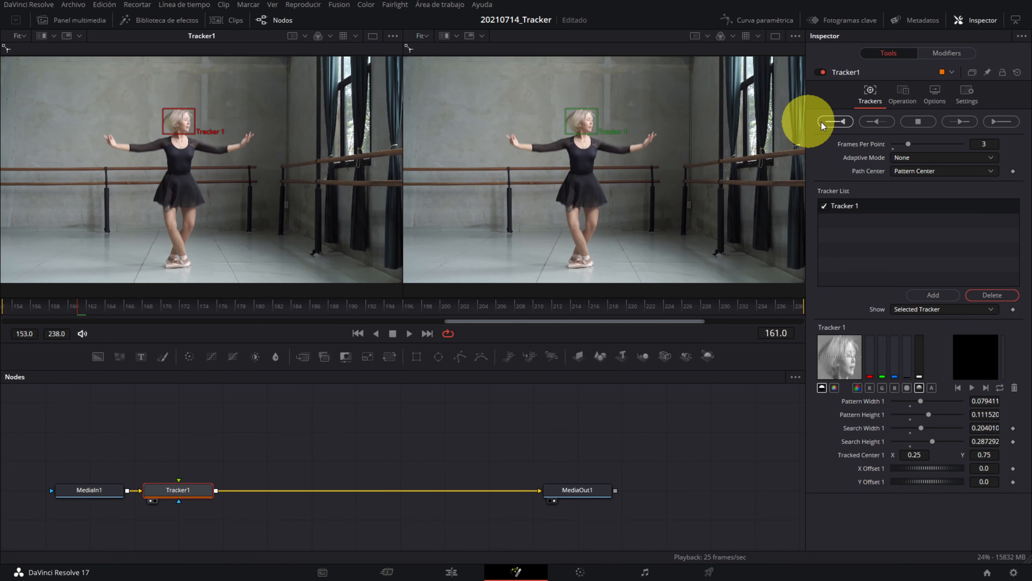
click(993, 123)
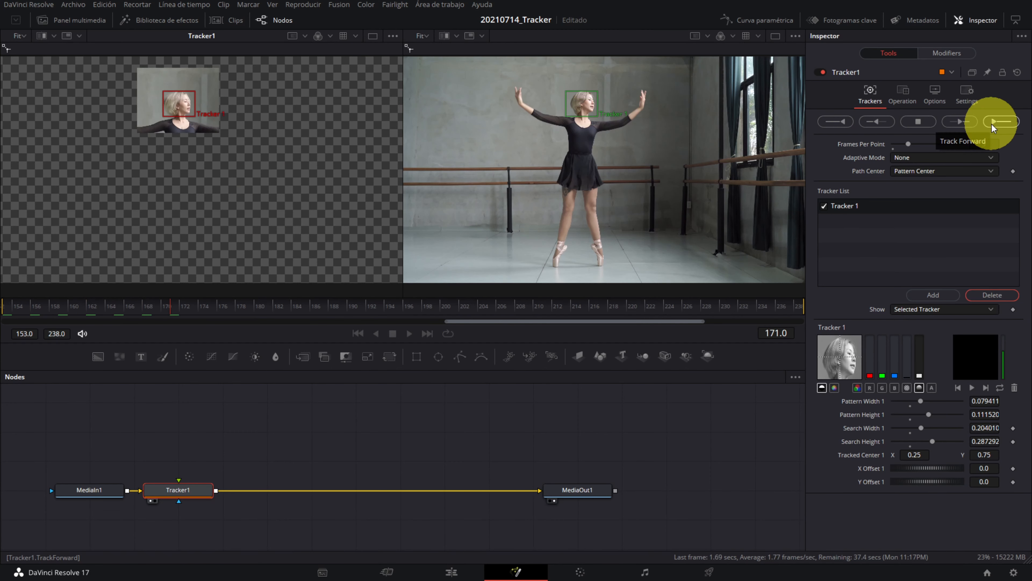
click(599, 289)
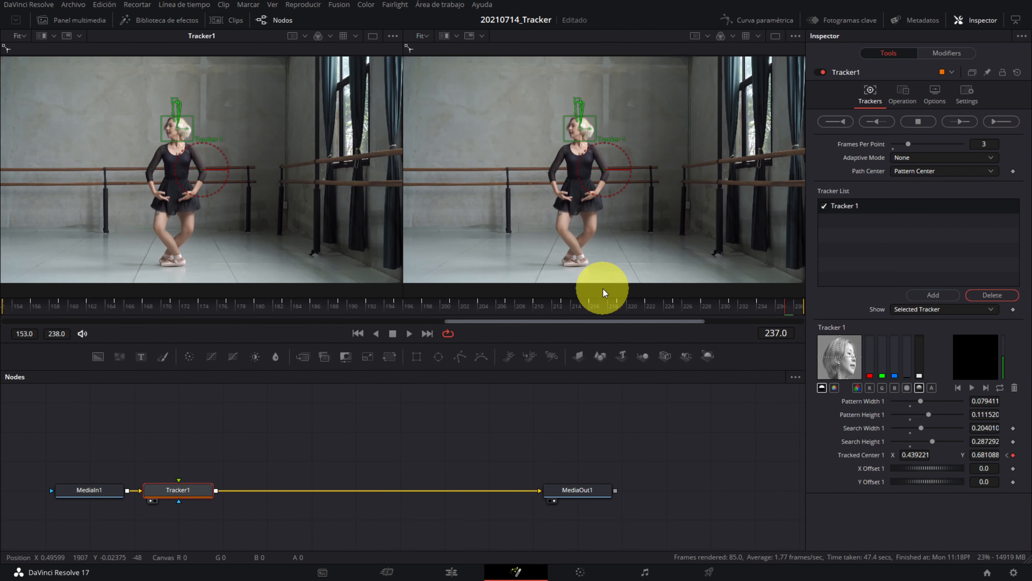
Step: Set this tracker's operation to Match Move with BG only and its reference to Start & end
click(903, 95)
click(944, 118)
click(914, 141)
click(819, 232)
click(945, 259)
click(914, 293)
Step: Show Tracker1's displacement curve fitted in the Spline editor and select all of its keyframes
click(758, 20)
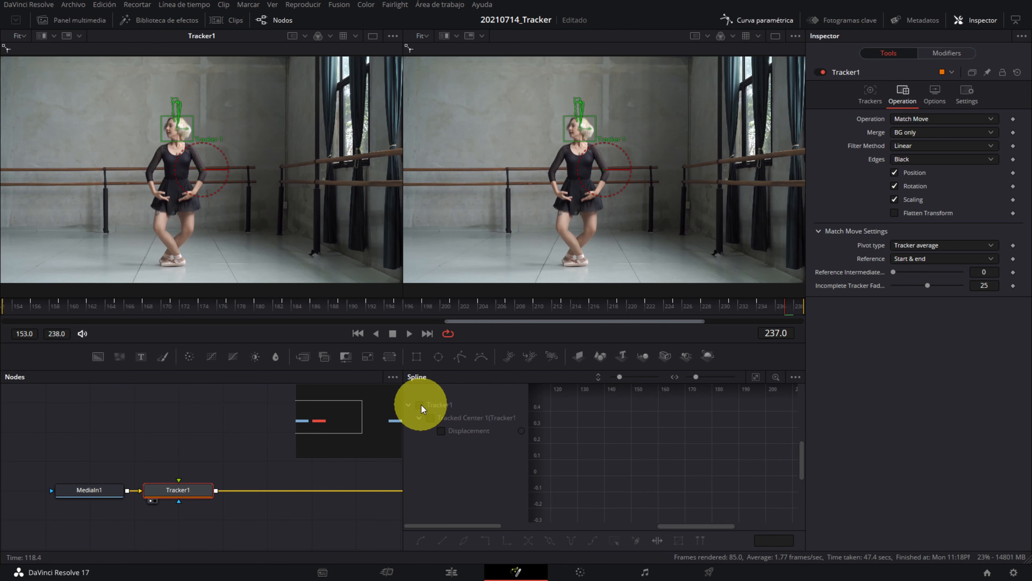
click(420, 405)
click(755, 378)
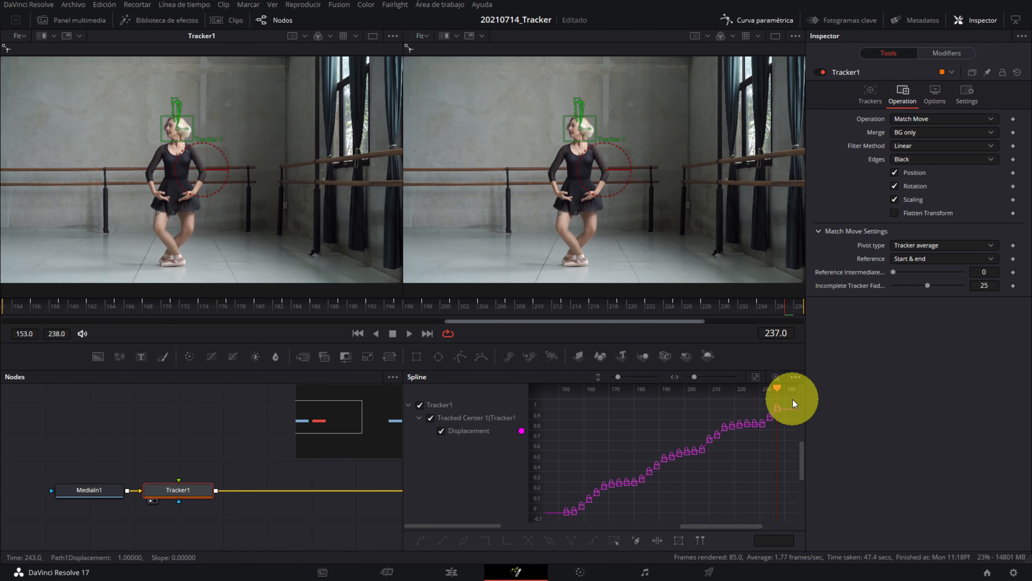
drag(789, 399, 556, 520)
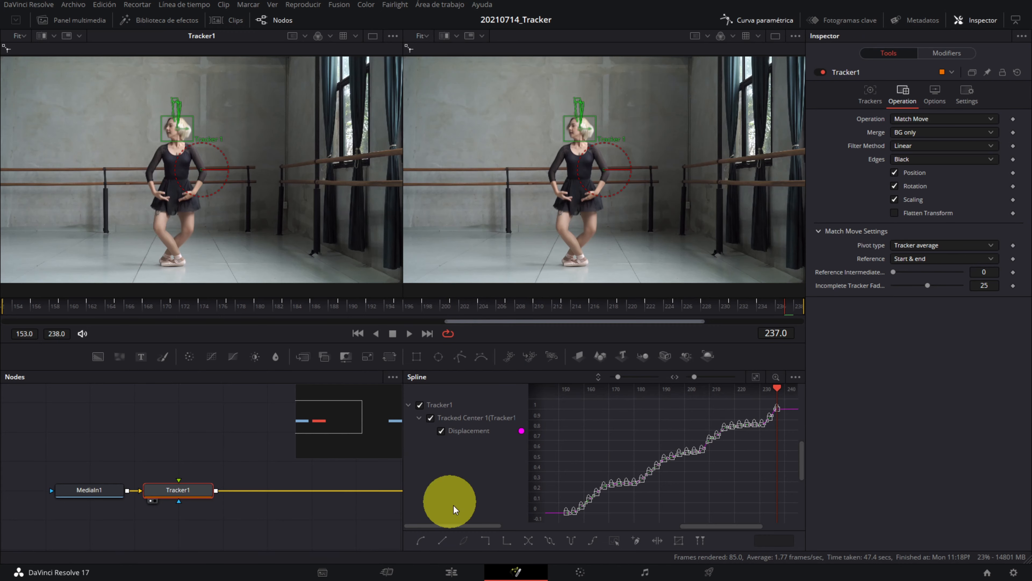
Step: Retrack the dancer's head in the earlier clip at 3 frames per point, and set its operation to Match Move with BG only
click(451, 572)
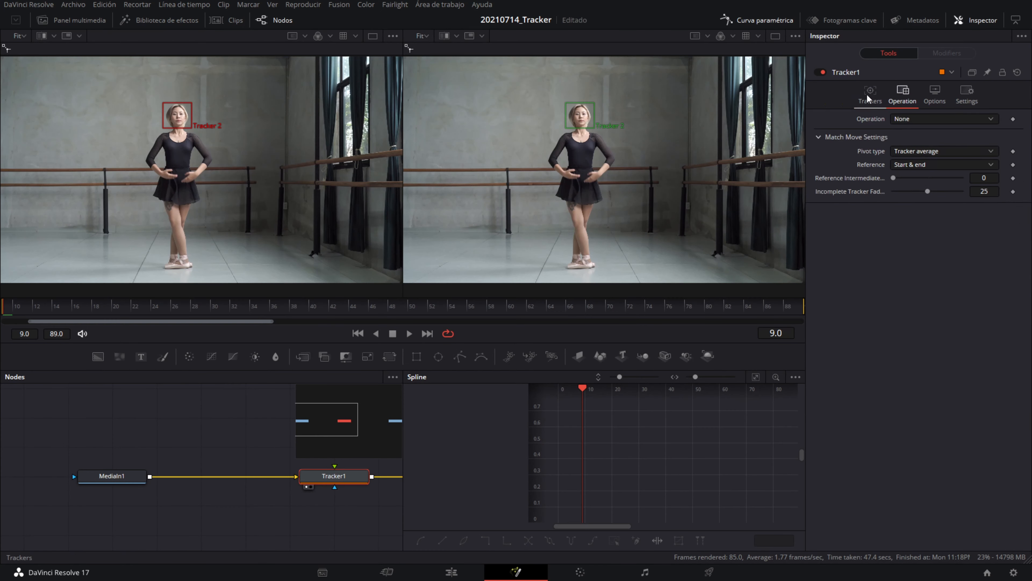
click(870, 95)
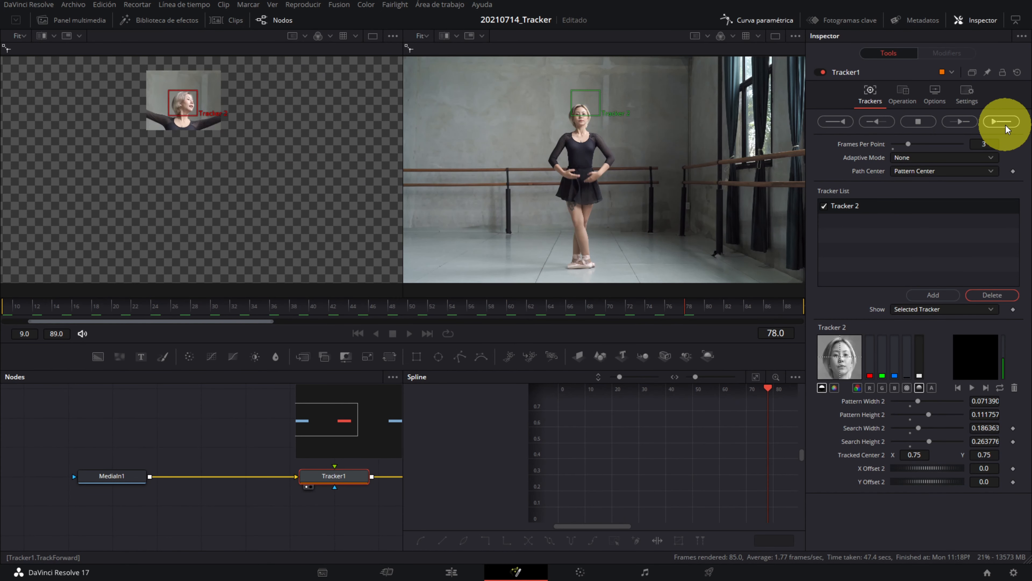
click(943, 118)
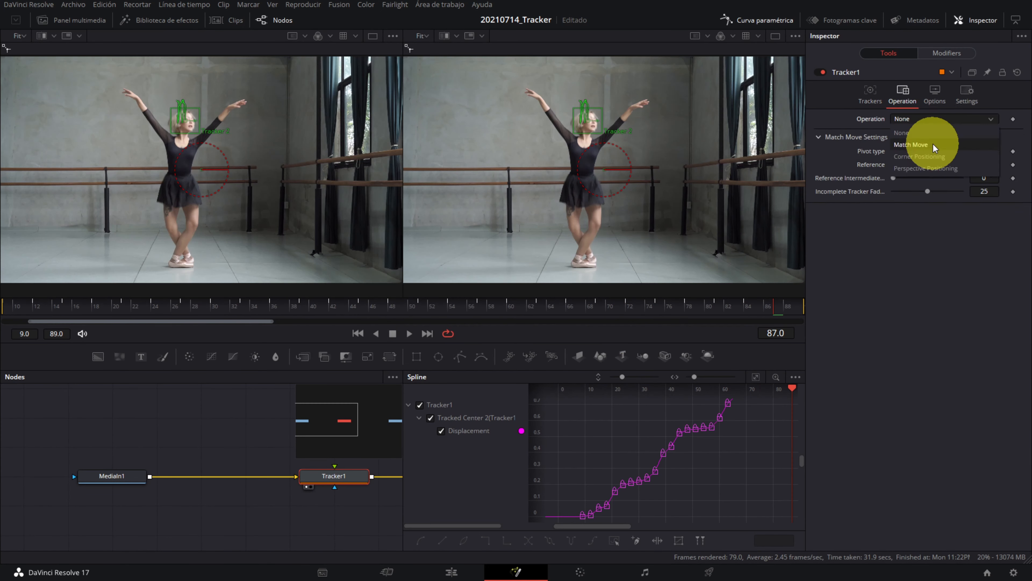
click(933, 146)
click(753, 21)
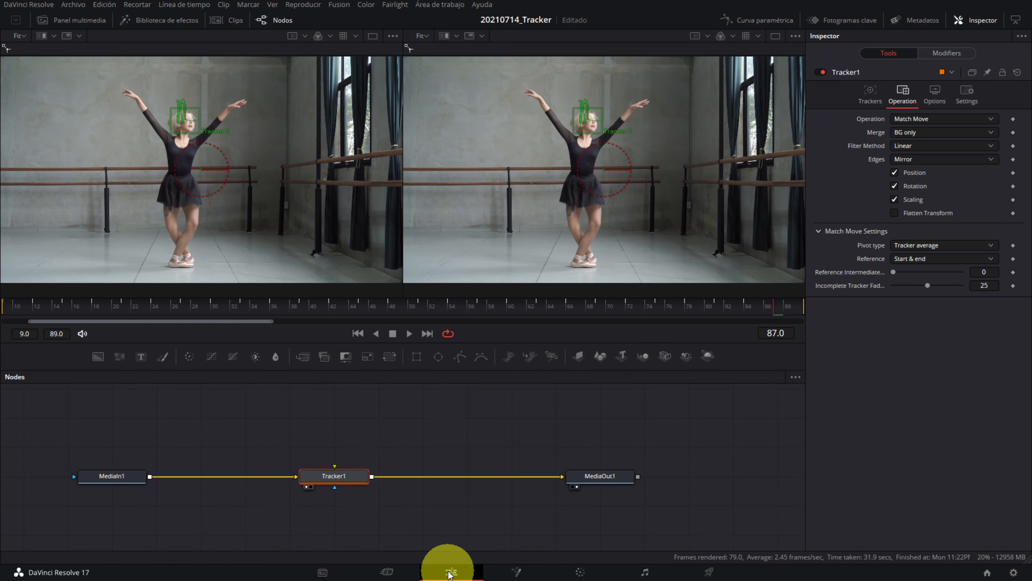
Step: Return to the Edit page and play back the timeline to review the stabilized transitions
click(451, 571)
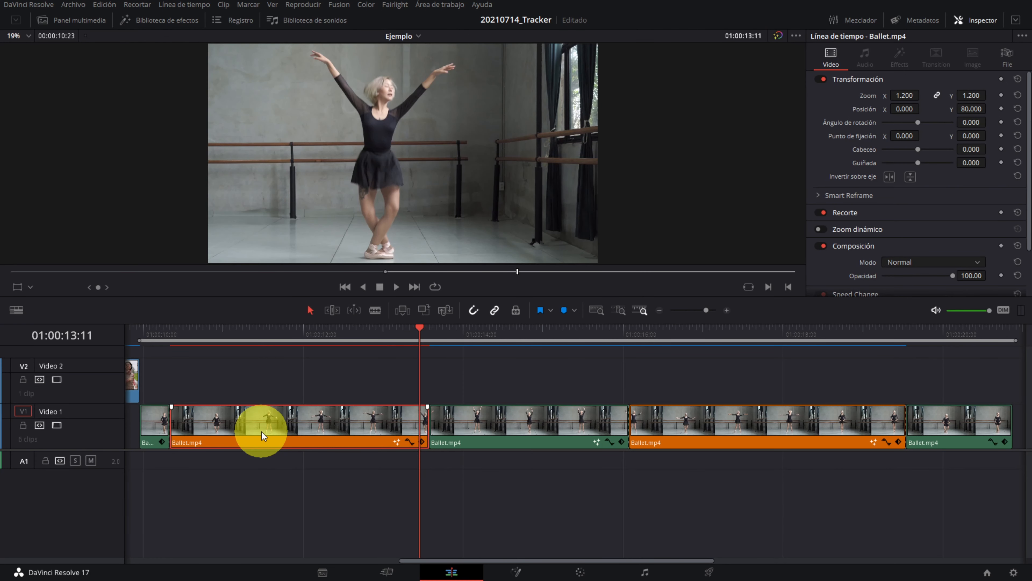
key(Home)
key(space)
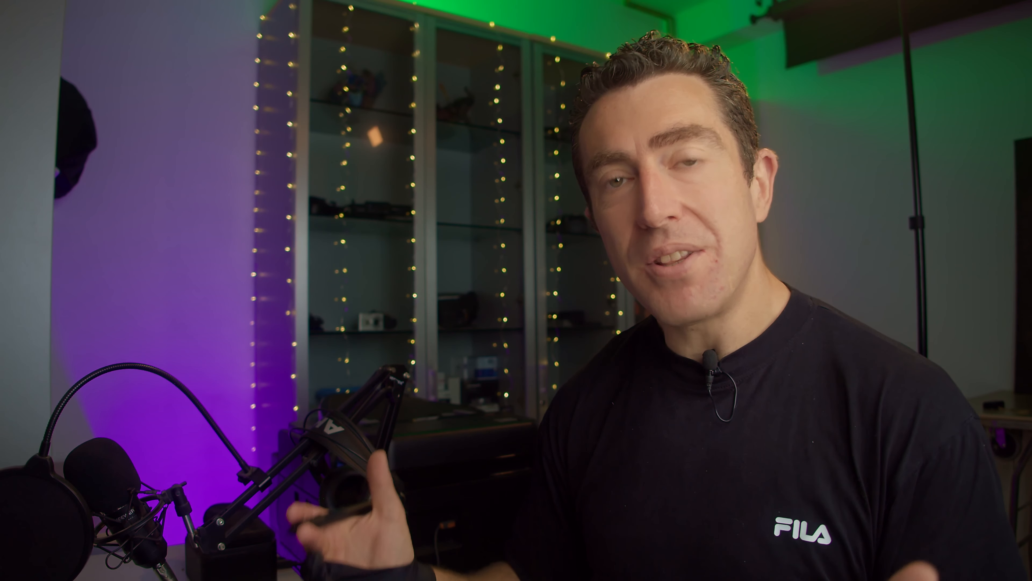
Step: Add three more trackers to the Tracker1 node of the stone wall clip
click(934, 295)
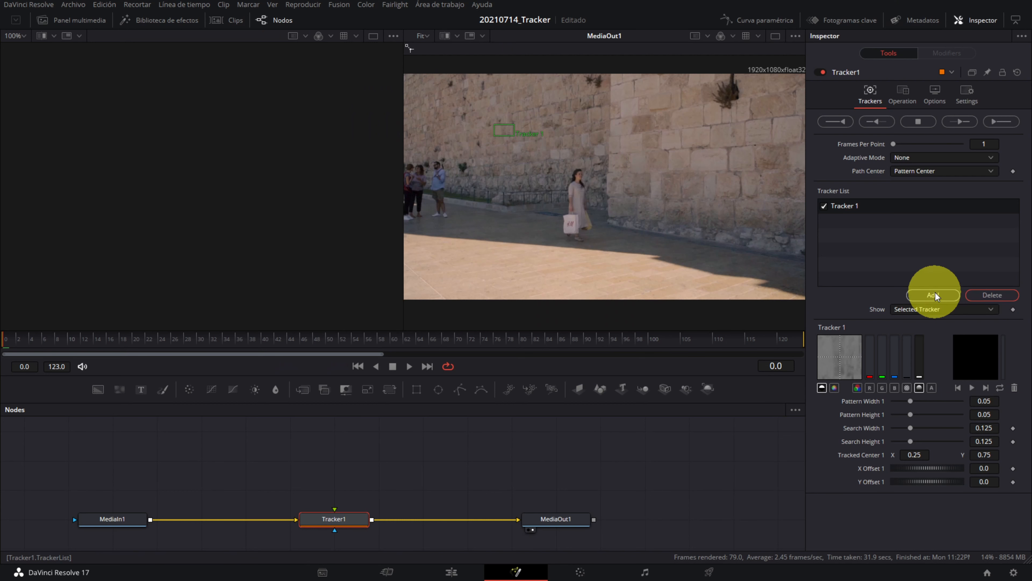
click(934, 295)
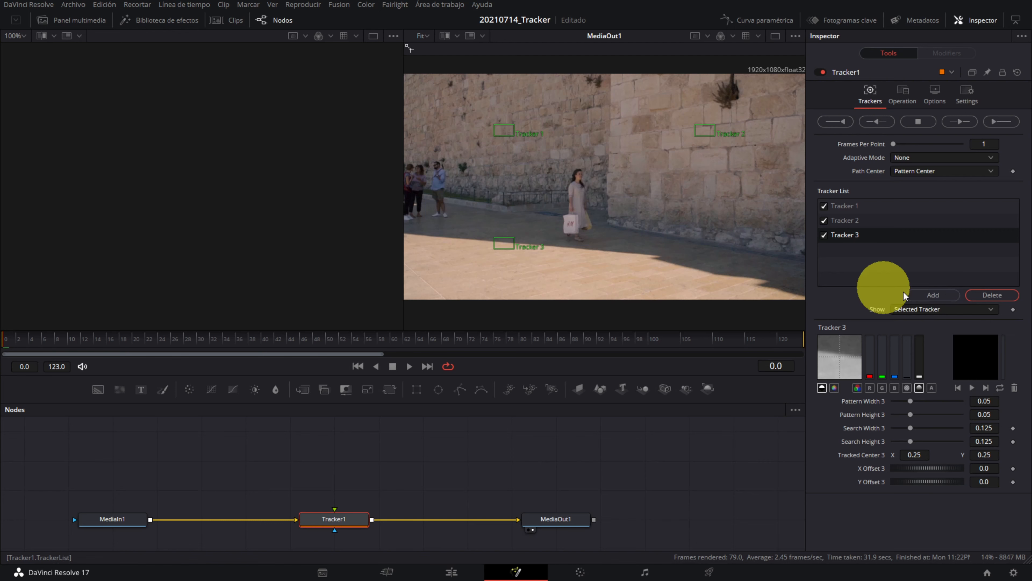
click(927, 298)
Step: Arrange the four trackers as a small rectangle on the stone wall above the woman and track them forward through the clip
drag(499, 128, 610, 137)
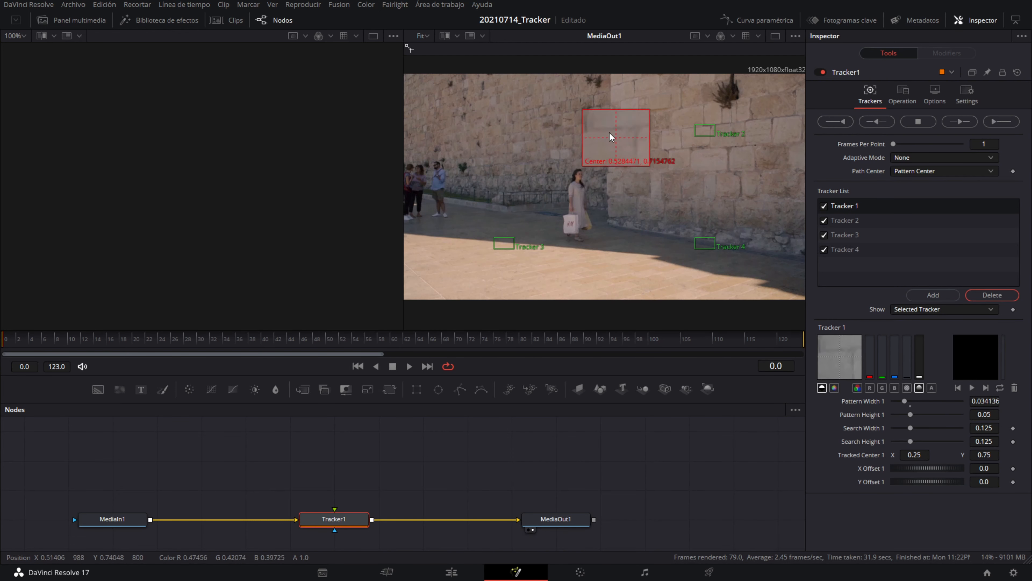
drag(502, 243, 615, 157)
drag(705, 130, 655, 126)
drag(695, 237, 655, 143)
click(655, 127)
click(613, 131)
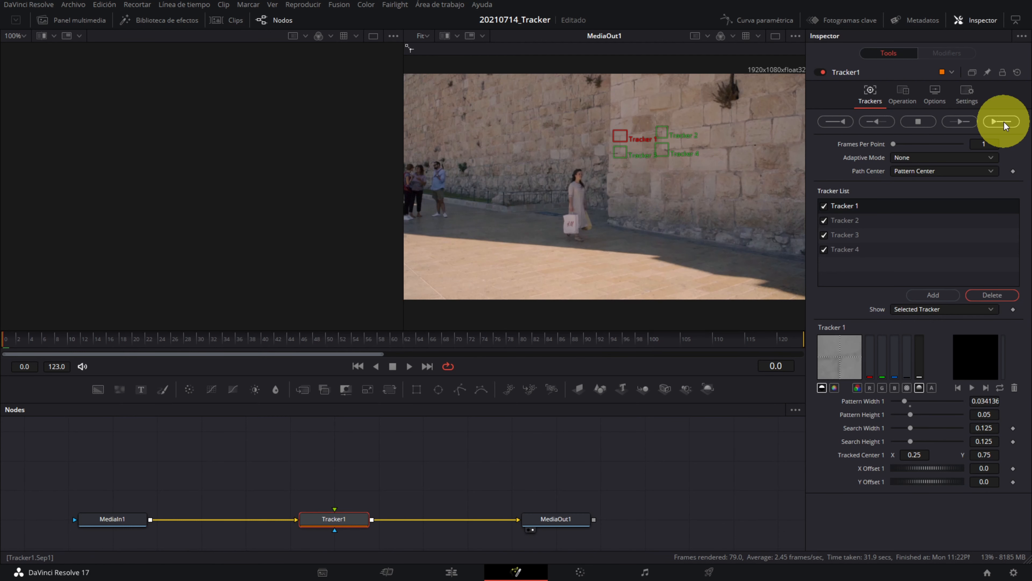
click(1004, 122)
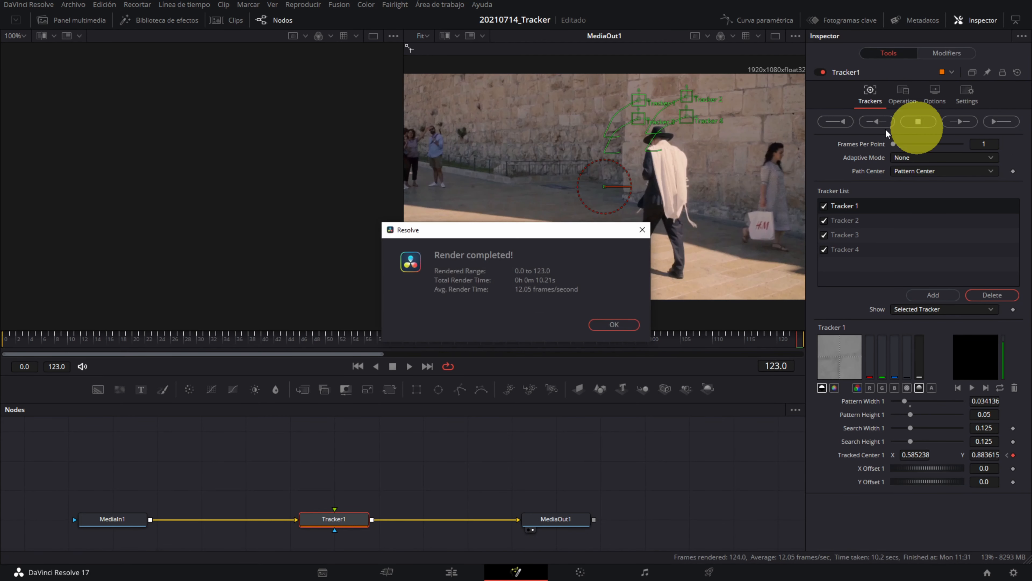
click(614, 325)
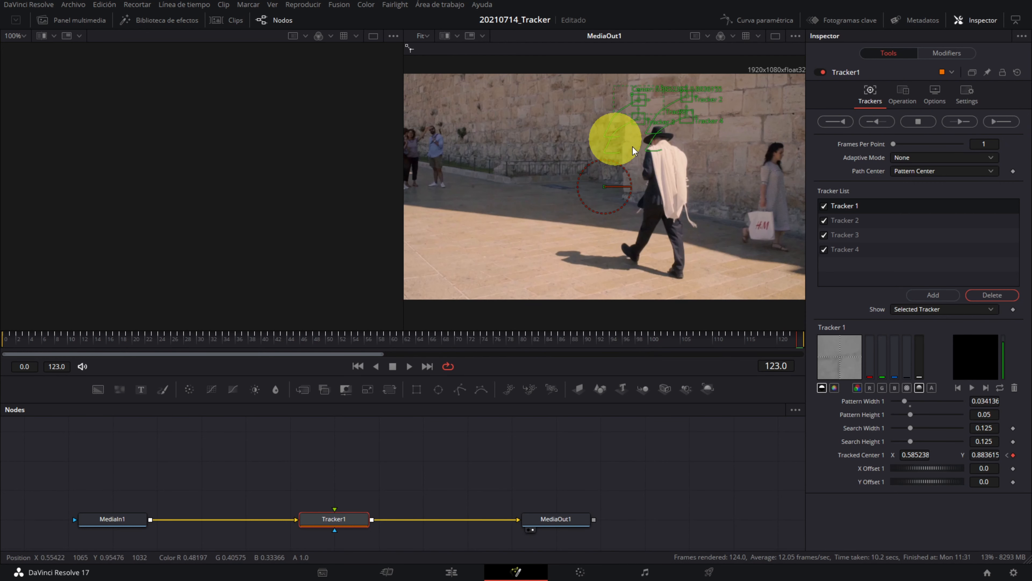
Step: Set the Tracker1 operation to Corner Positioning with the merge option FG over BG
click(897, 94)
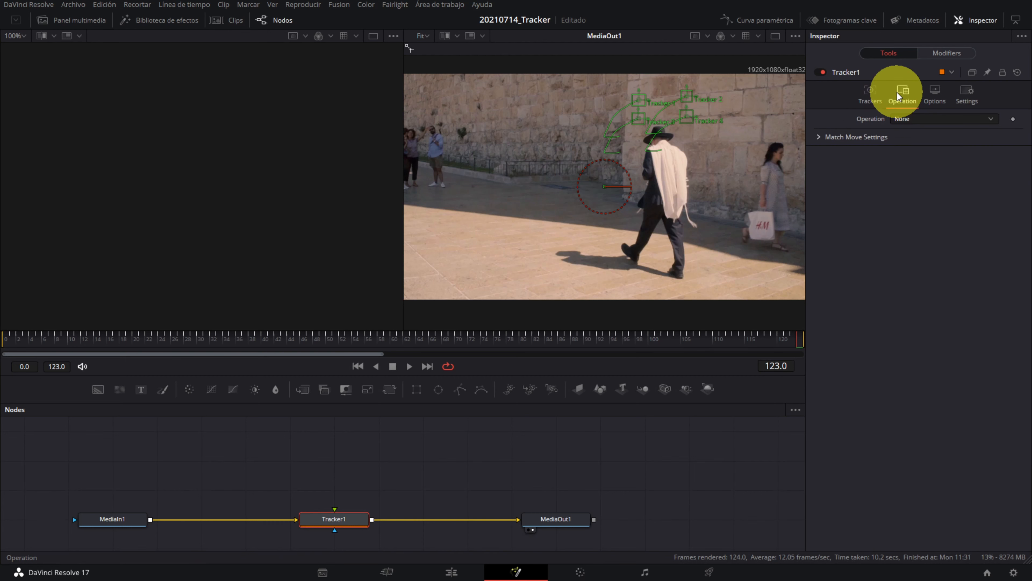
click(911, 115)
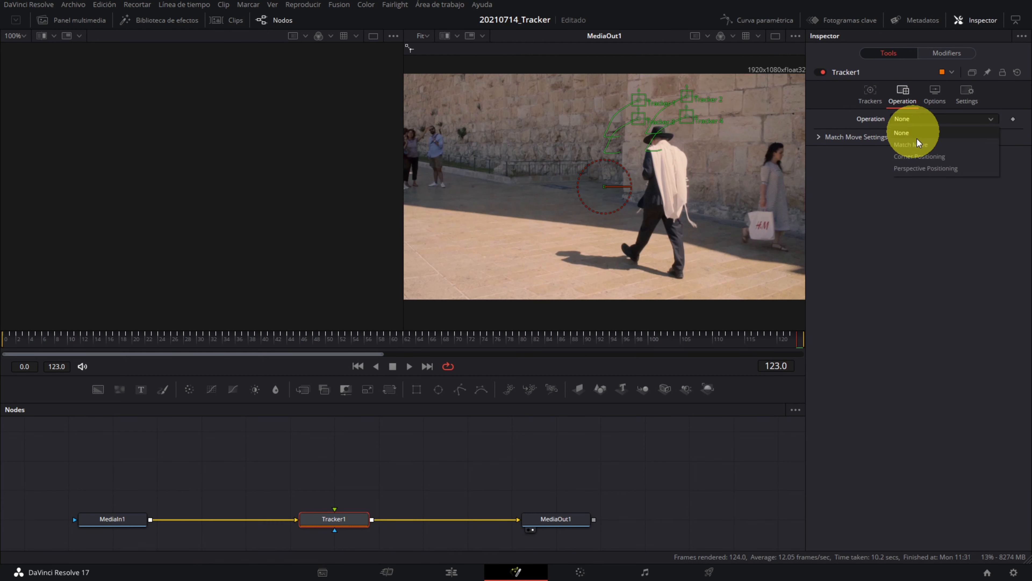
click(919, 160)
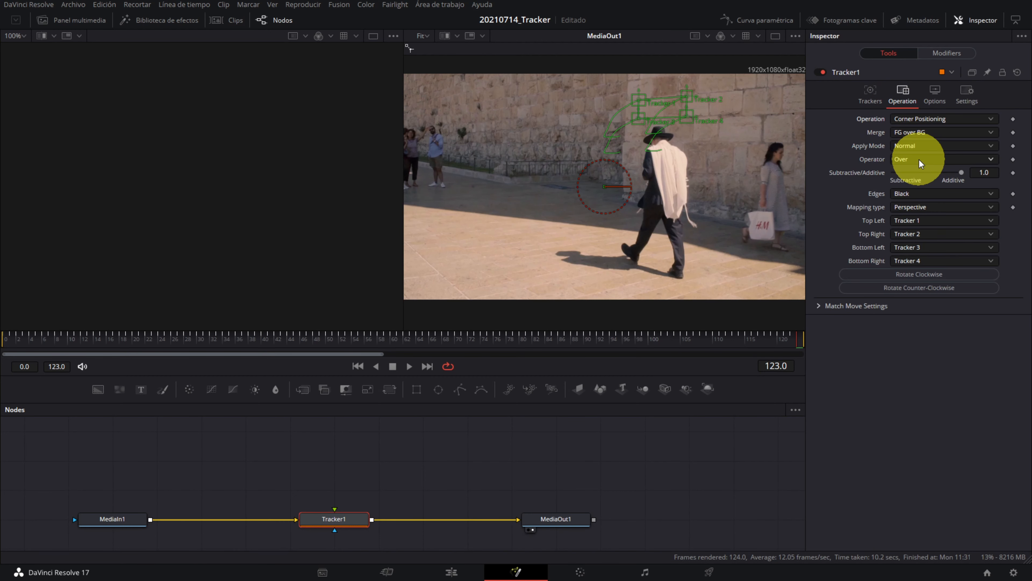
click(915, 132)
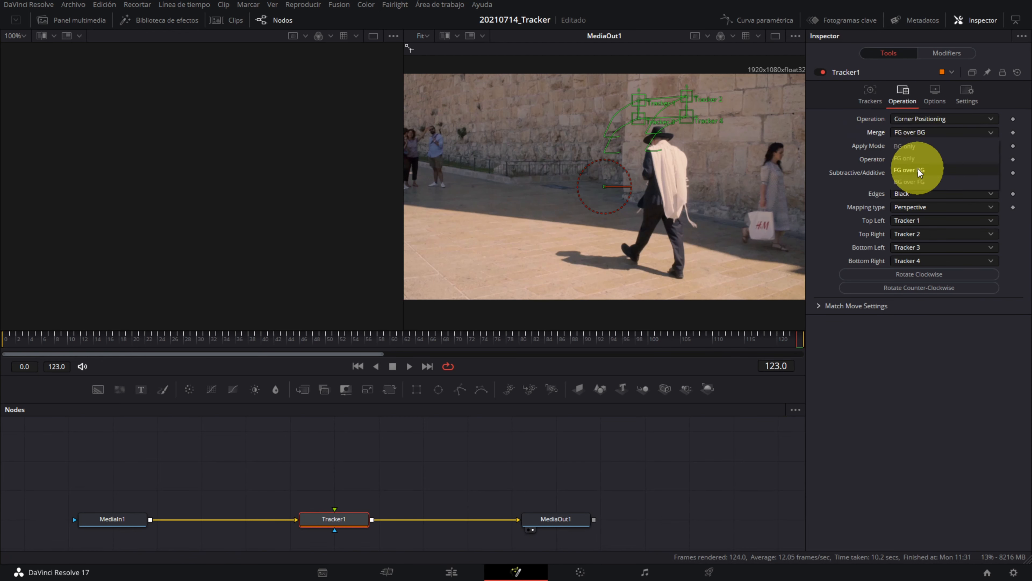
click(918, 168)
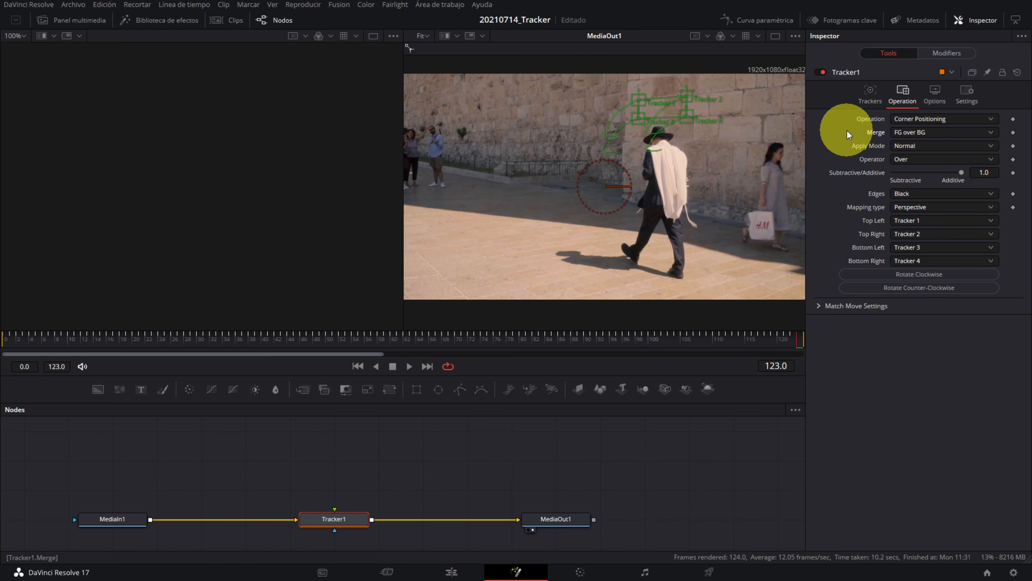
Step: Connect the XIROCA logo from the media pool to Tracker1 as its foreground and play back the result
click(74, 20)
drag(173, 114, 334, 517)
click(74, 20)
click(408, 367)
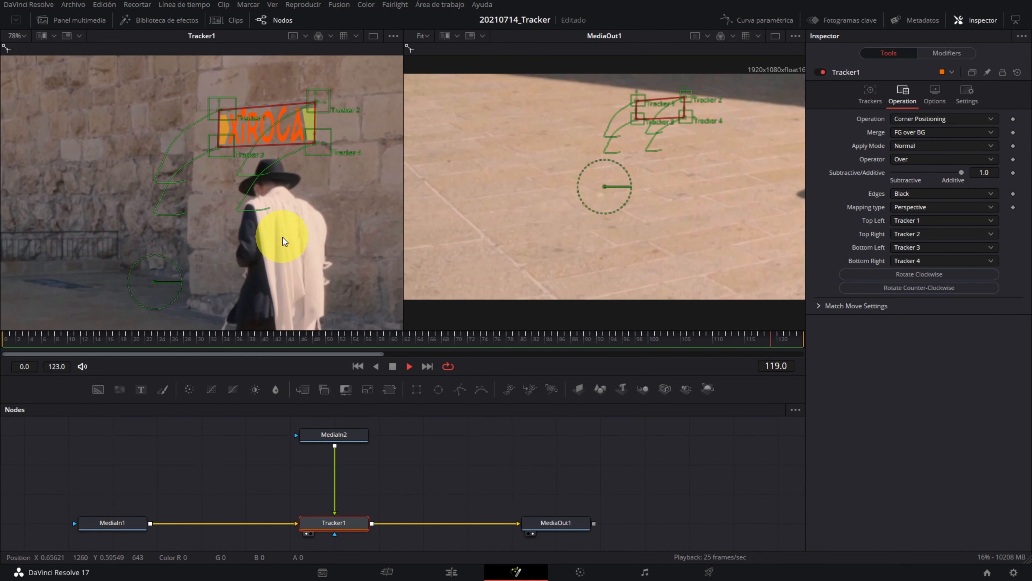
key(space)
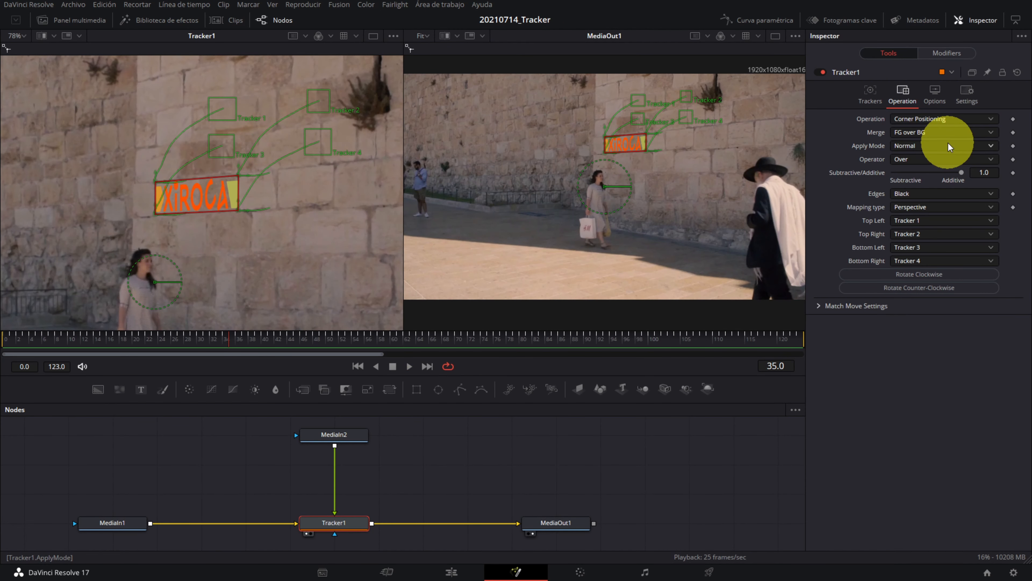
Step: Set the Tracker1 apply mode to Soft Light to blend the logo into the stone wall
click(948, 147)
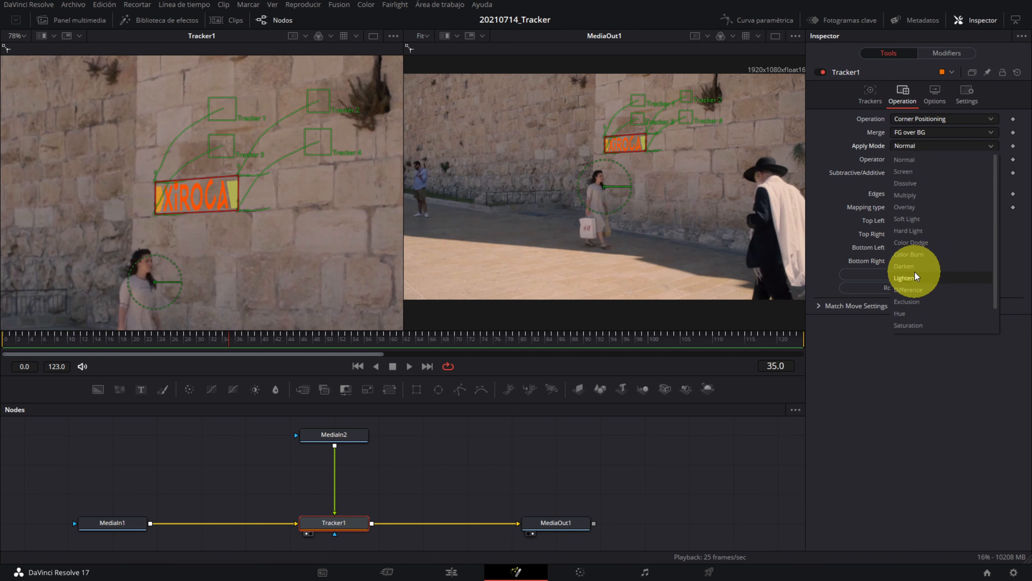
click(916, 220)
click(245, 163)
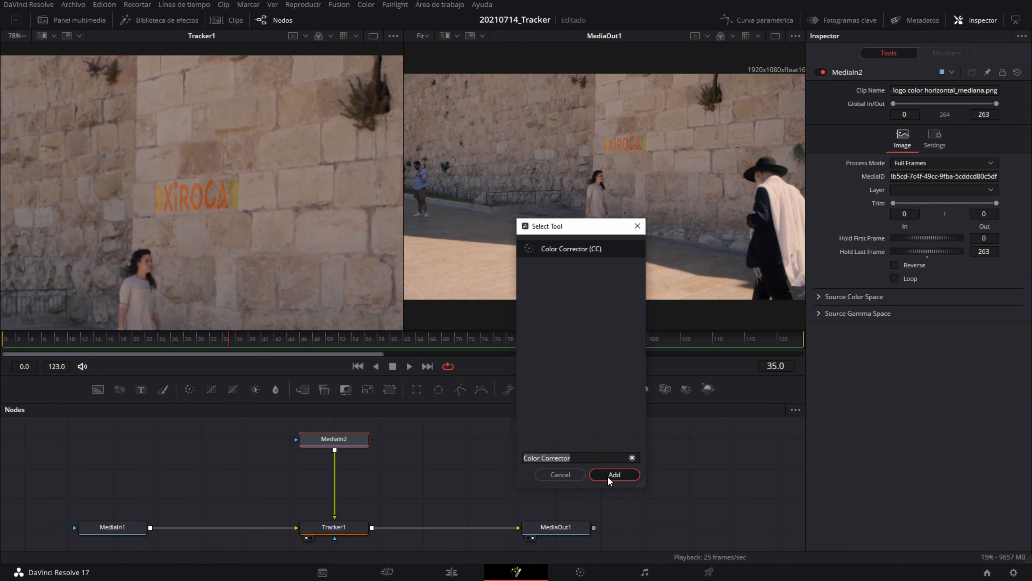
Step: Insert a Color Corrector between MediaIn2 and Tracker1 with contrast 1.95 and gain 0.77
click(607, 476)
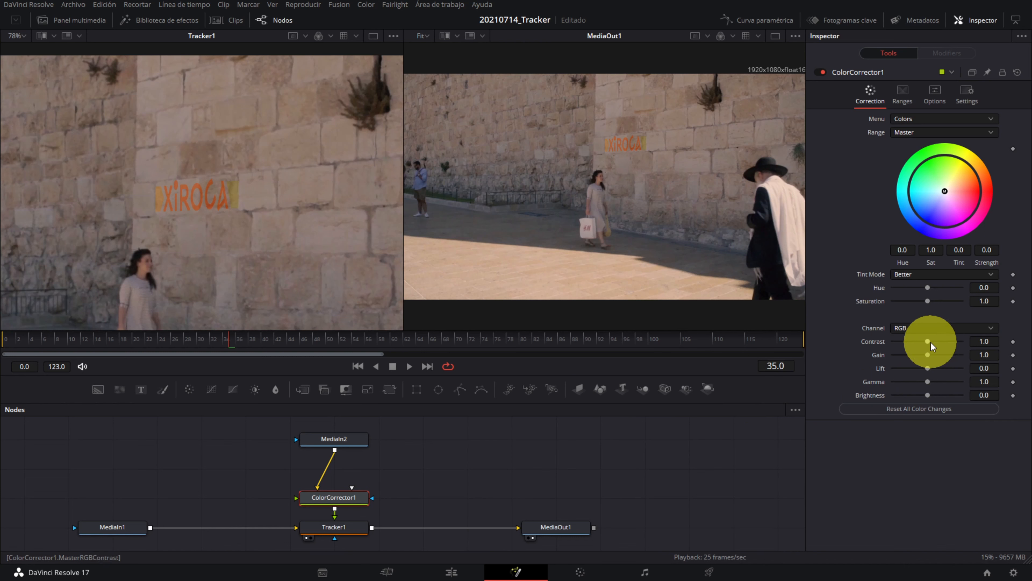
drag(930, 342, 929, 342)
drag(933, 344, 945, 345)
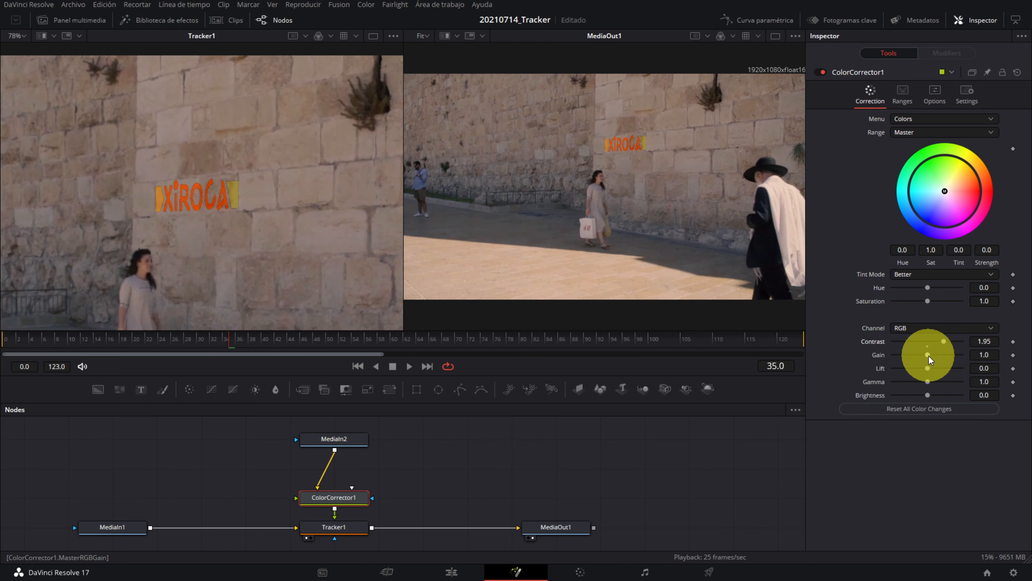
drag(929, 356, 920, 356)
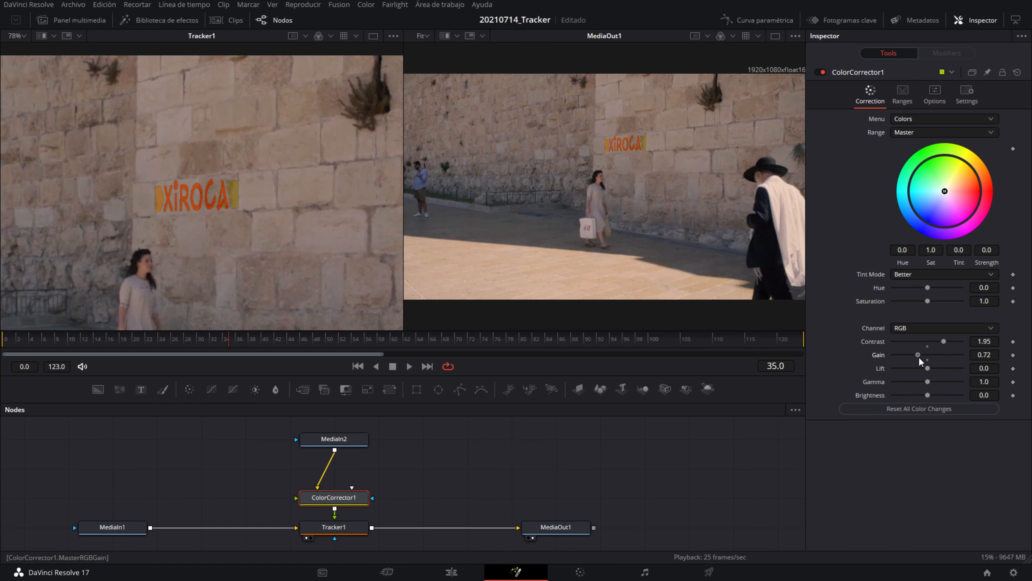
Step: Enable Pre-Divide / Post-Multiply on the Color Corrector to clean the logo's edges, and play back the composite
scroll(222, 213, up, 3)
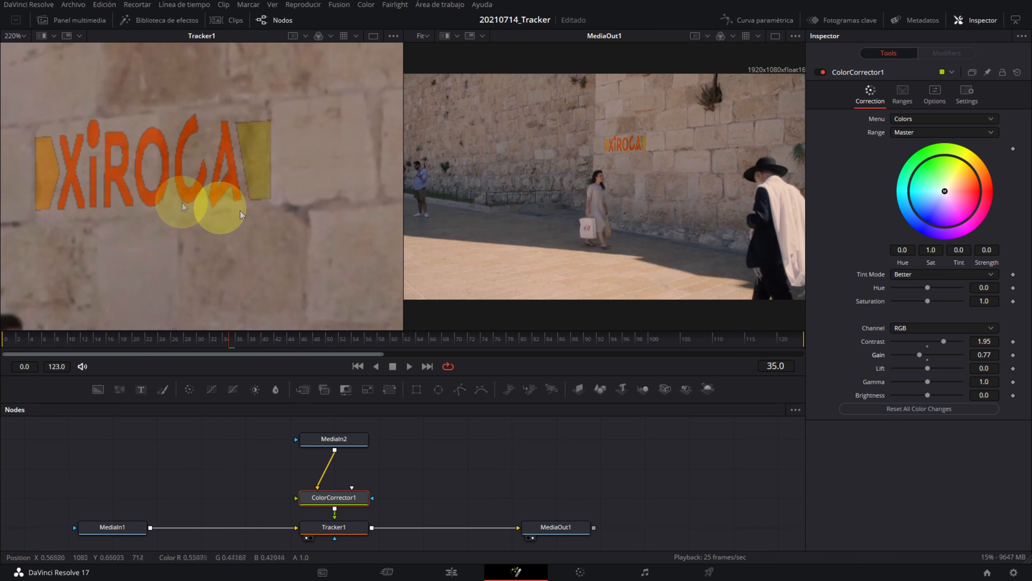
click(939, 97)
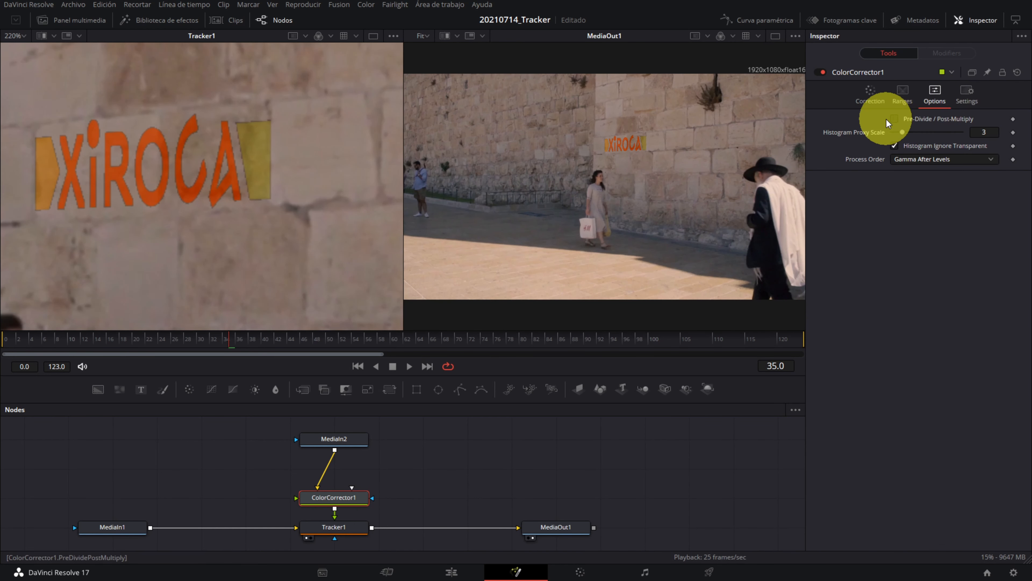
click(895, 120)
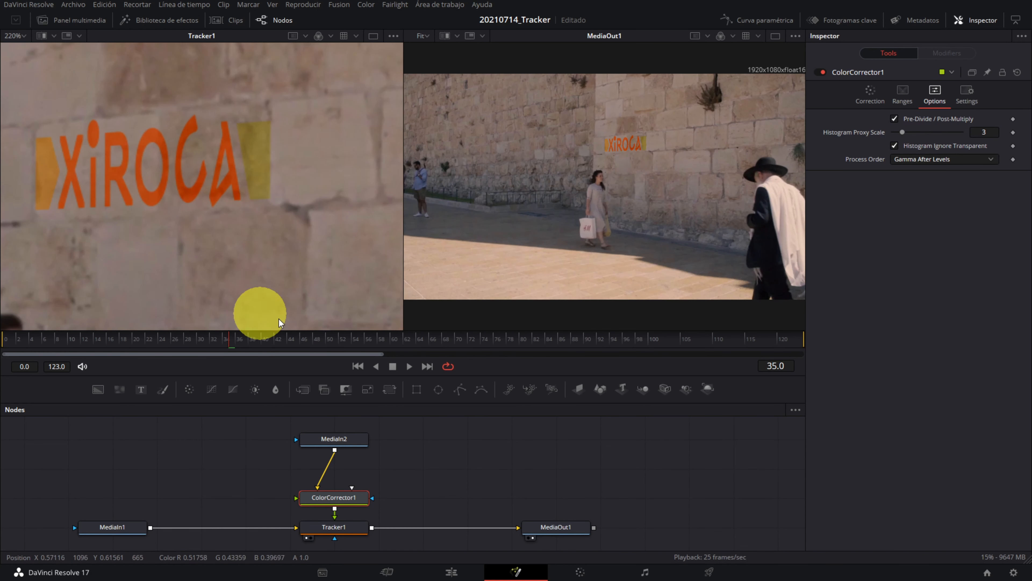
scroll(205, 245, down, 5)
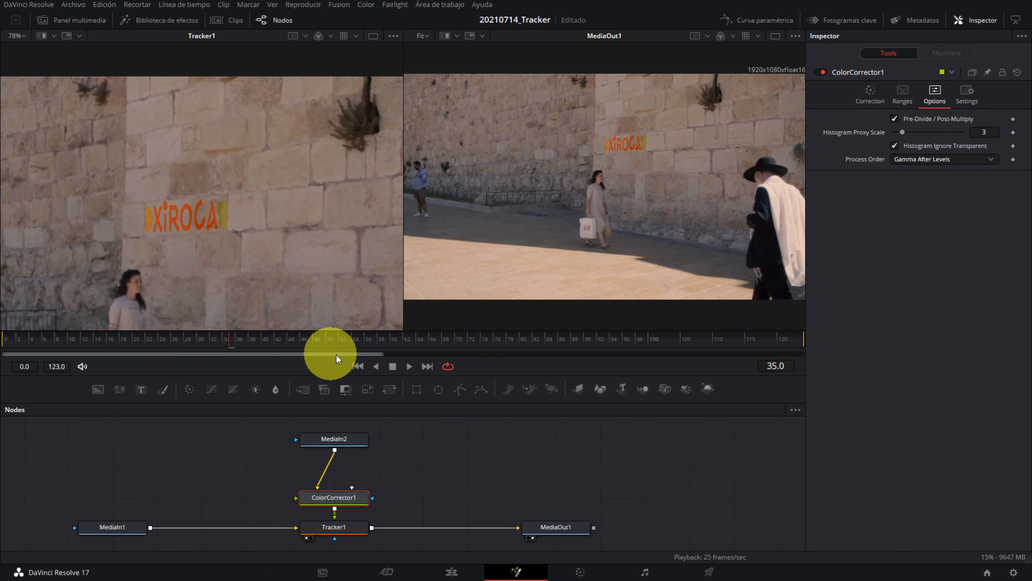
click(410, 366)
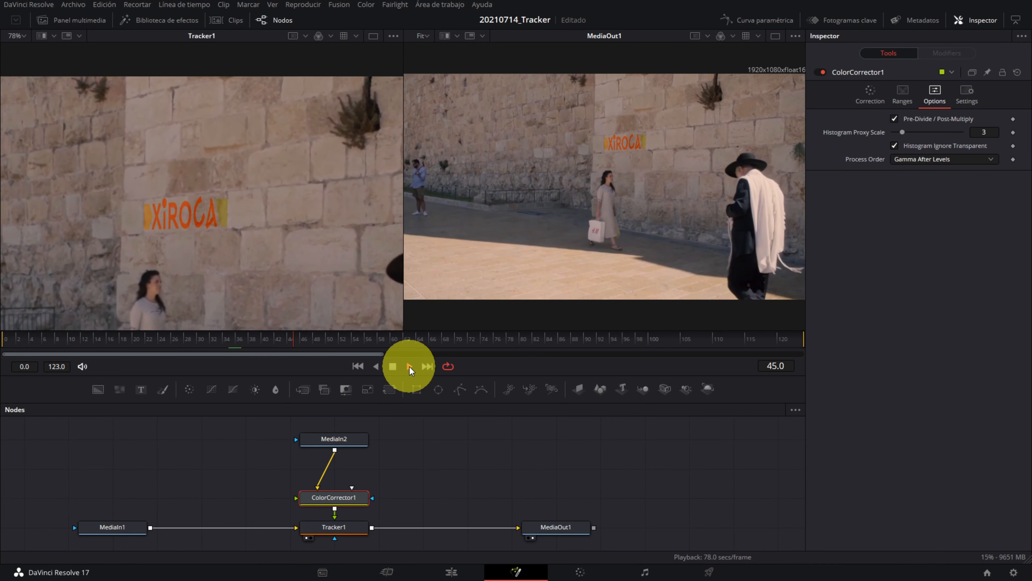